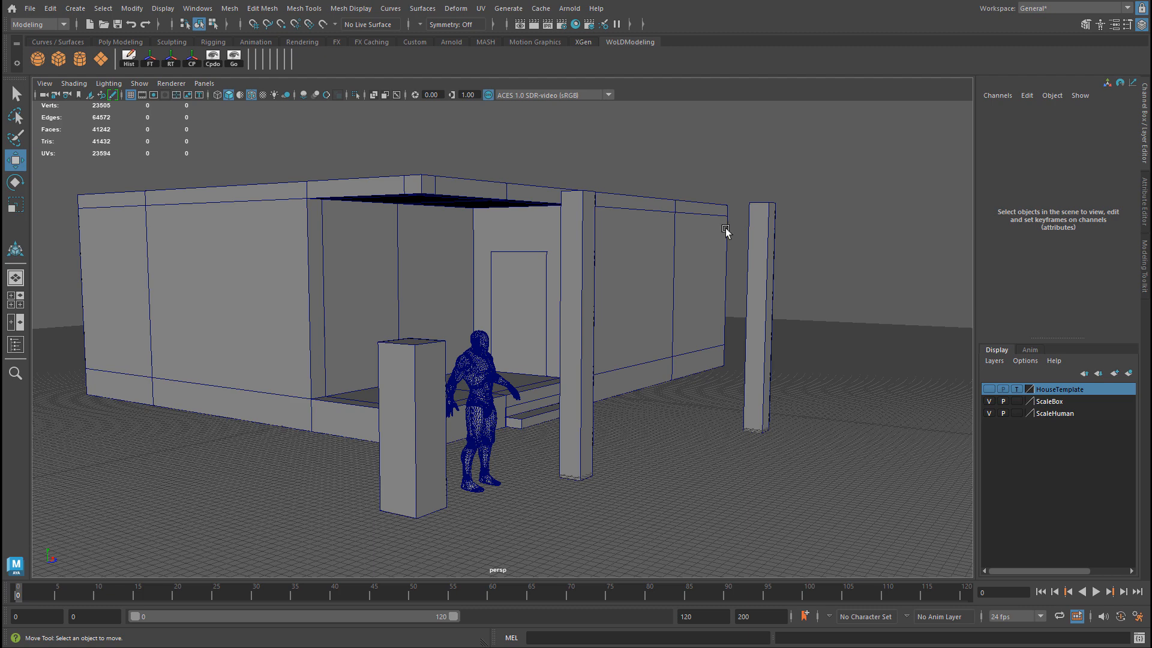
# Step: Select the door frame cube pCube9 set into the house wall
pyautogui.click(522, 298)
# Step: Frame pCube9 and show the Universal Manipulator reading 220 tall, 120 wide, 20 deep
pyautogui.press('f')
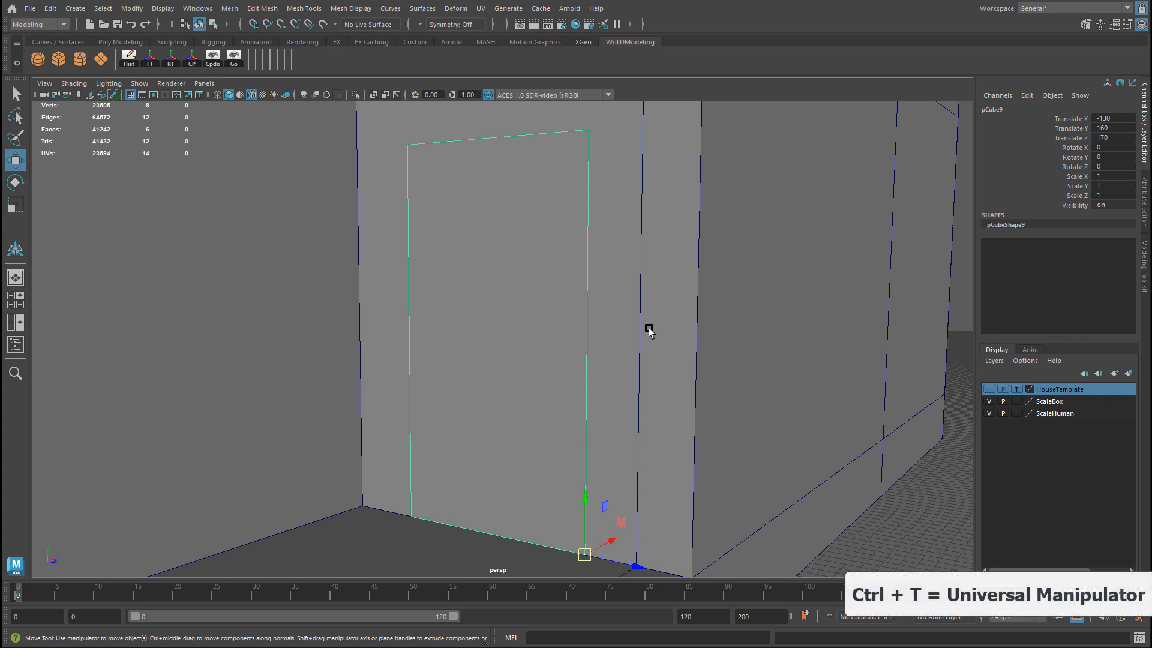
pyautogui.hotkey('ctrl', 't')
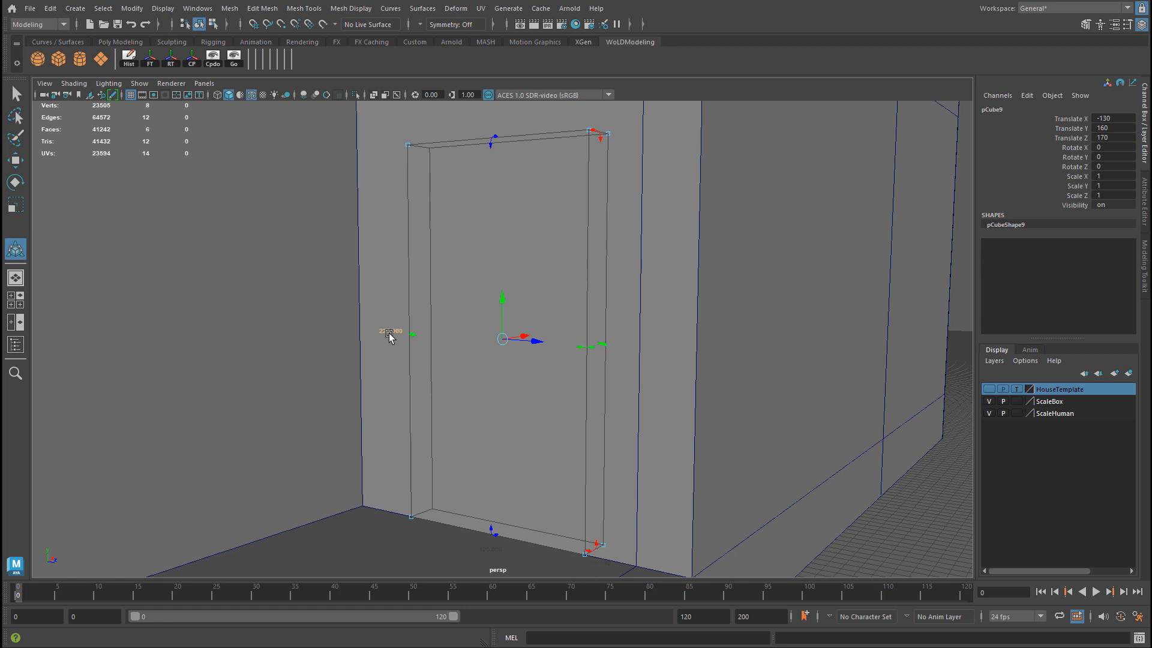
pyautogui.scroll(5, 344, 335)
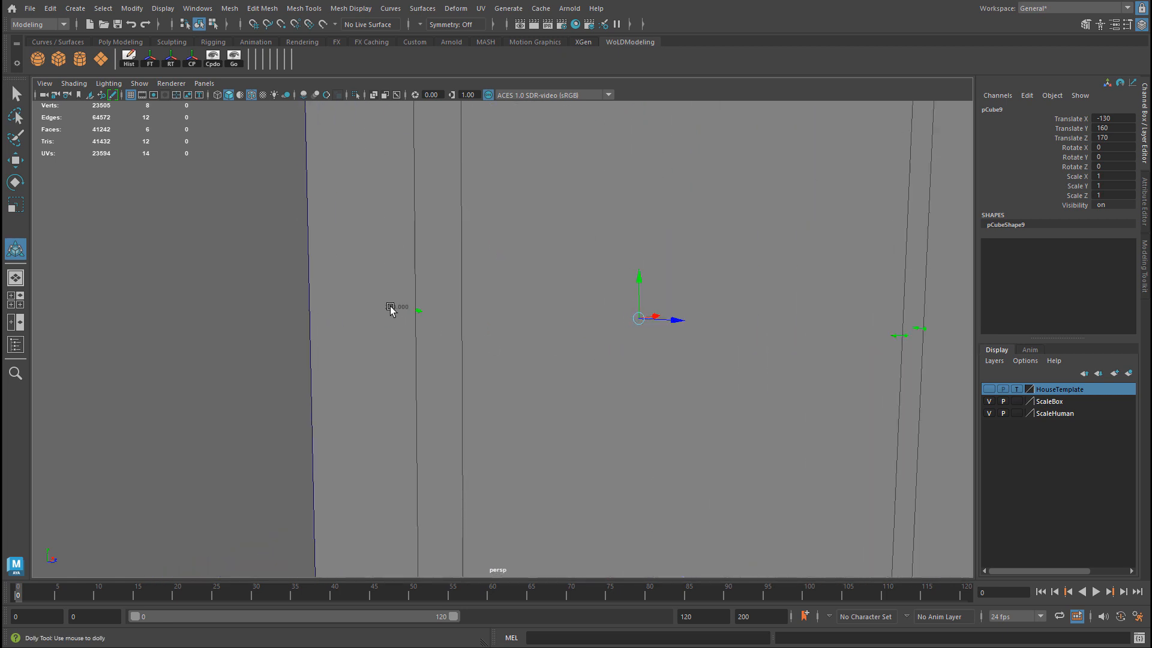
pyautogui.moveTo(432, 369)
pyautogui.keyDown('alt'); pyautogui.mouseDown()
pyautogui.moveTo(625, 366)
pyautogui.moveTo(642, 386)
pyautogui.mouseUp(); pyautogui.keyUp('alt')
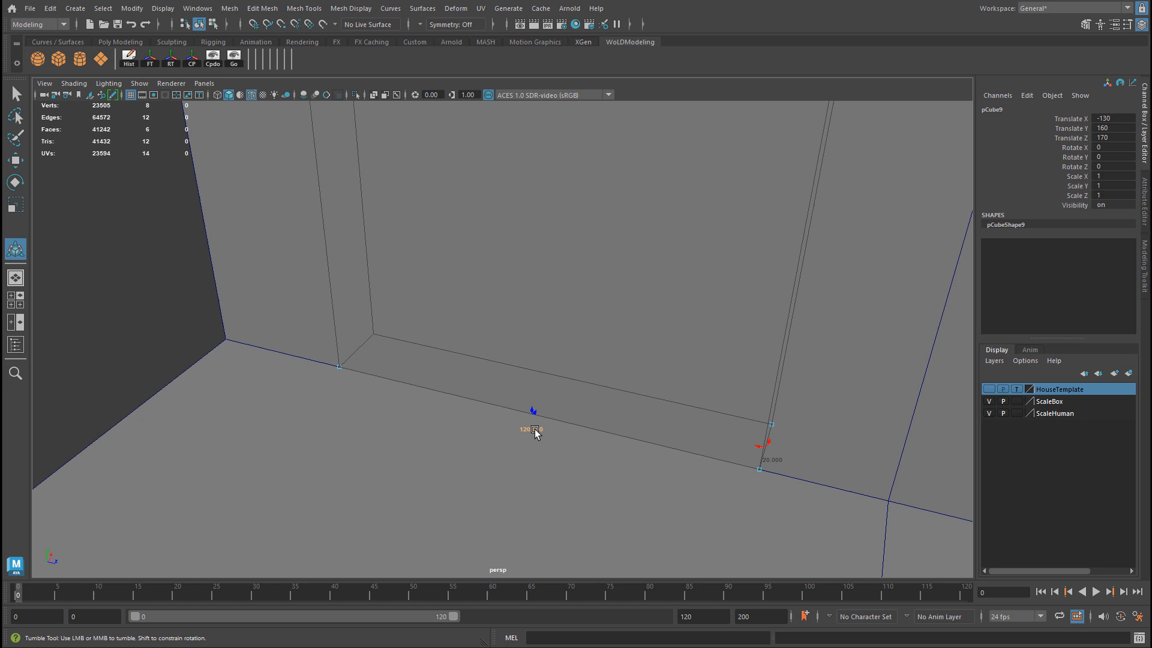
pyautogui.keyDown('alt'); pyautogui.moveTo(527, 429); pyautogui.dragTo(692, 468); pyautogui.keyUp('alt')
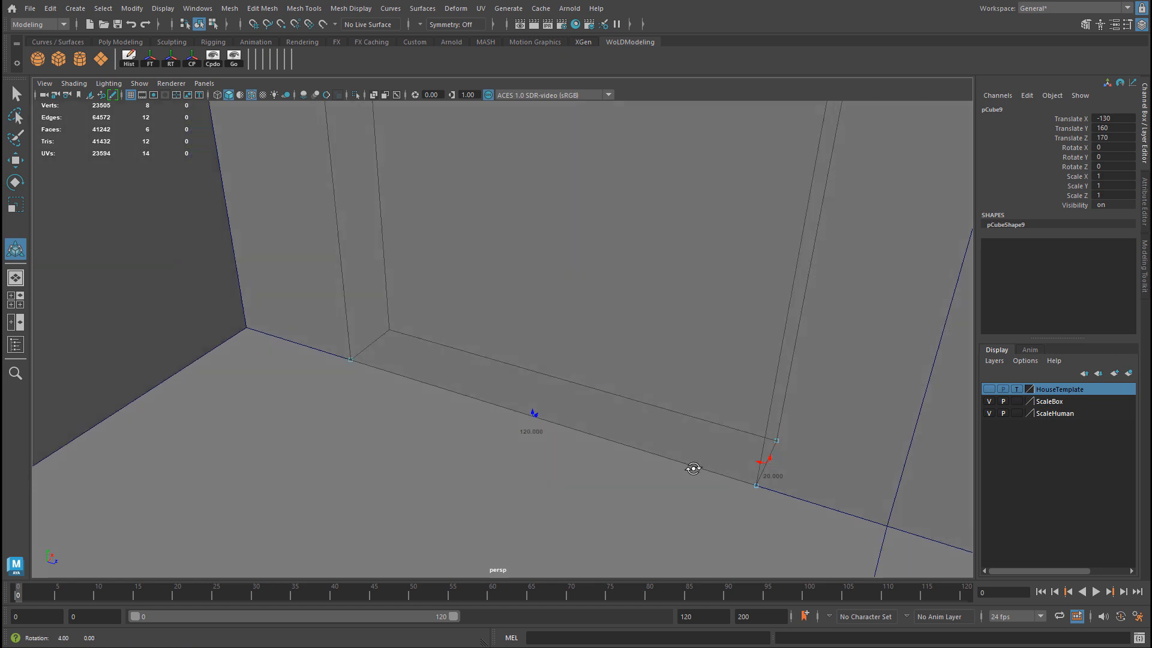
pyautogui.keyDown('alt'); pyautogui.moveTo(692, 468); pyautogui.dragTo(728, 468, button='middle'); pyautogui.keyUp('alt')
pyautogui.click(688, 475)
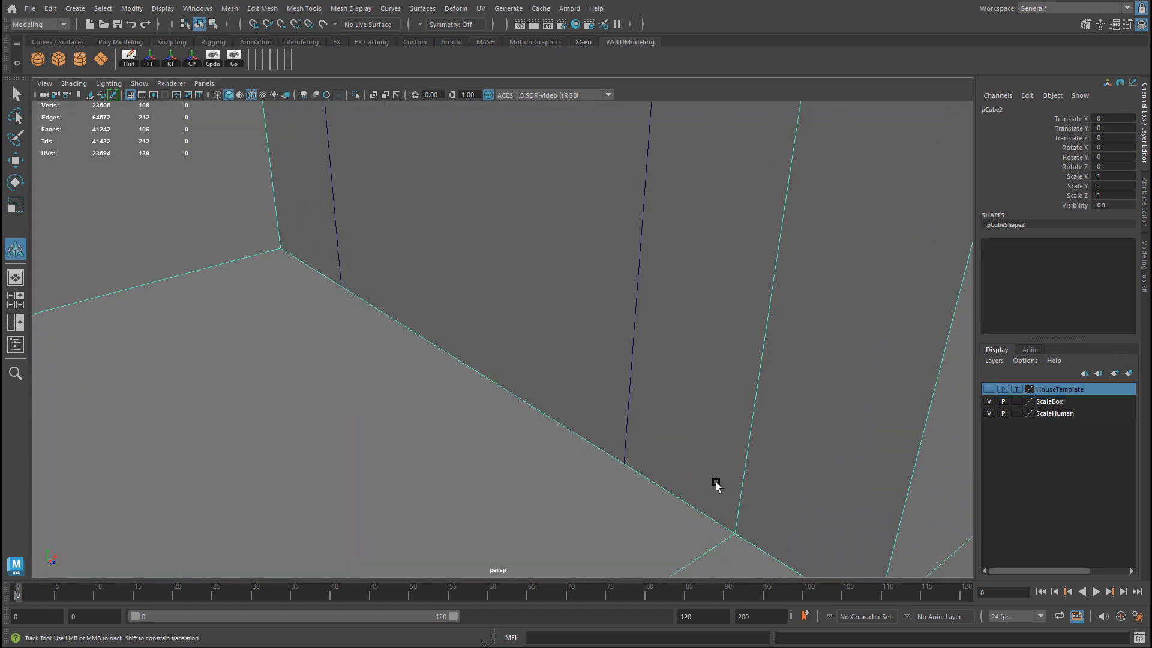
pyautogui.click(665, 449)
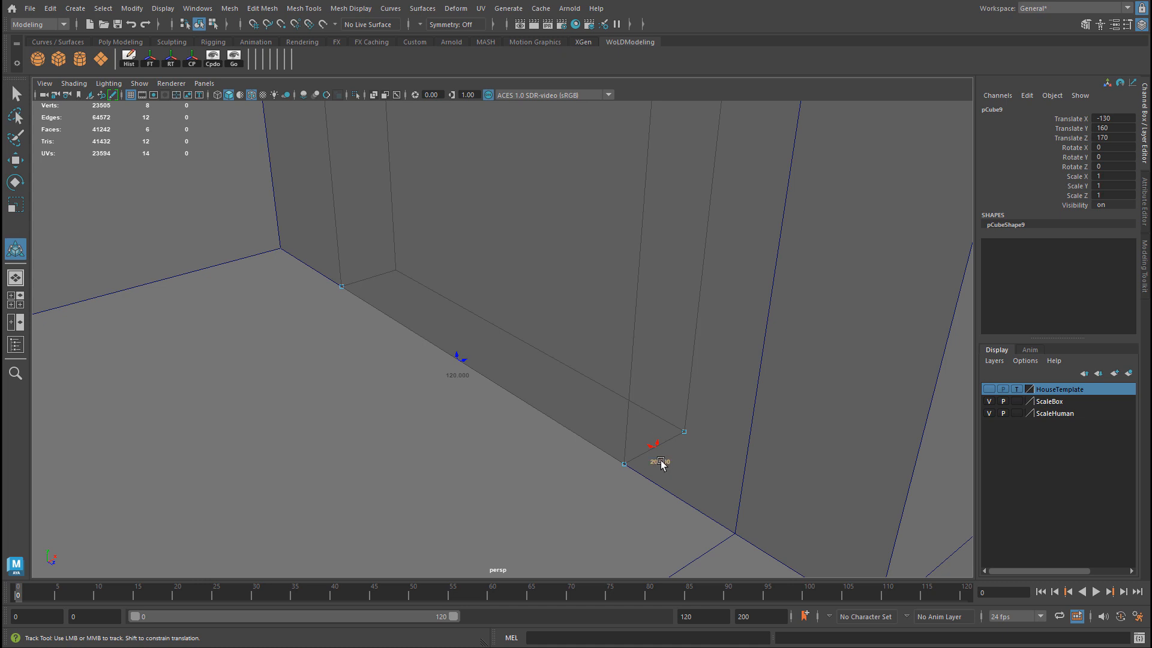
pyautogui.click(660, 462)
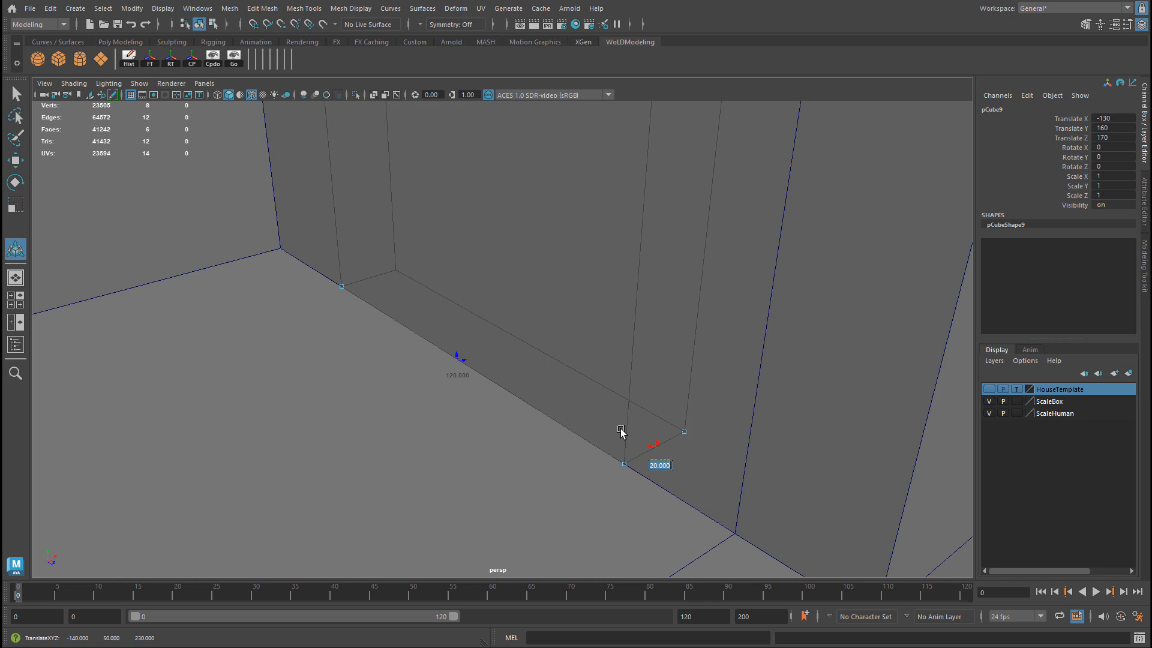
pyautogui.click(459, 372)
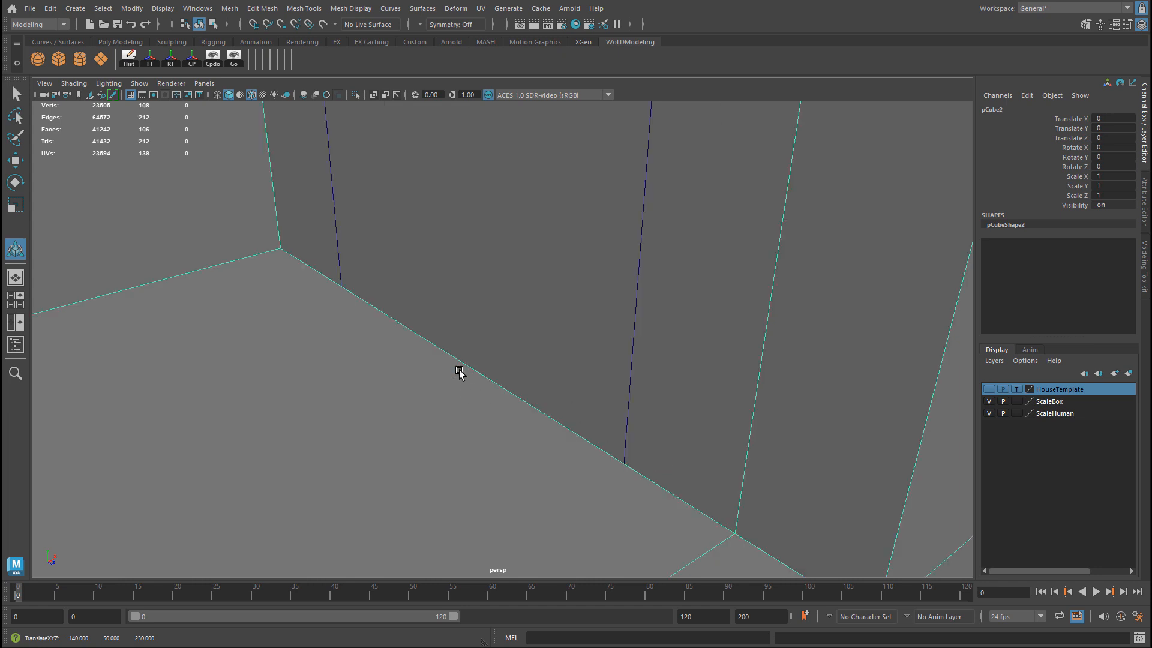
pyautogui.click(506, 357)
pyautogui.click(454, 378)
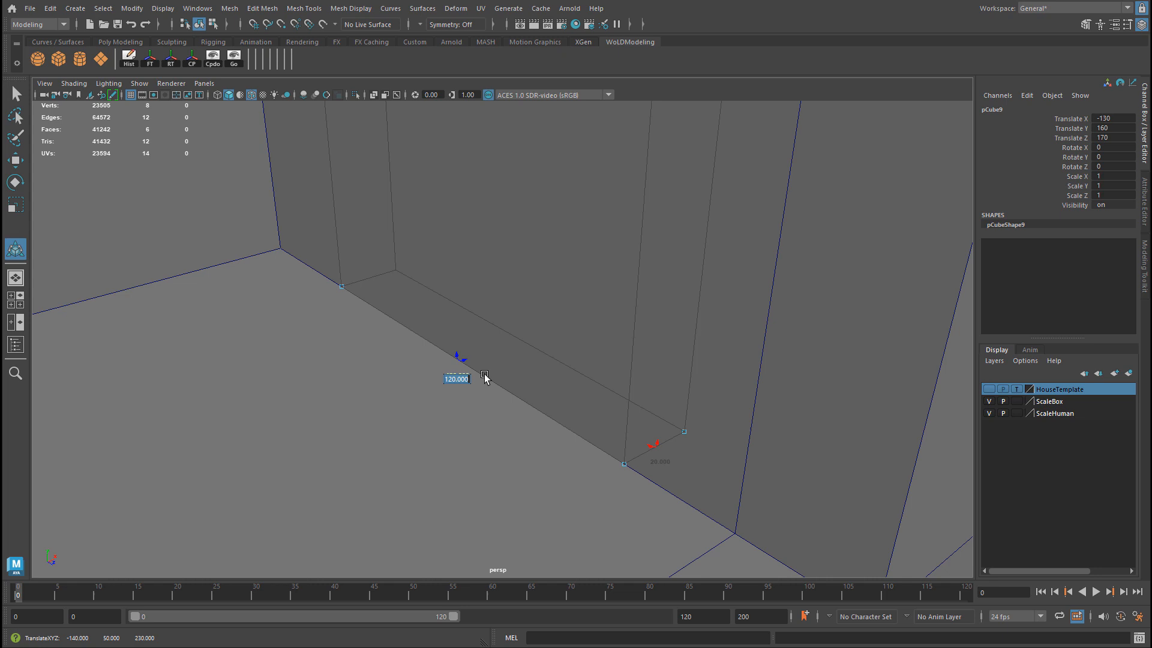
pyautogui.write('140')
pyautogui.press('Return')
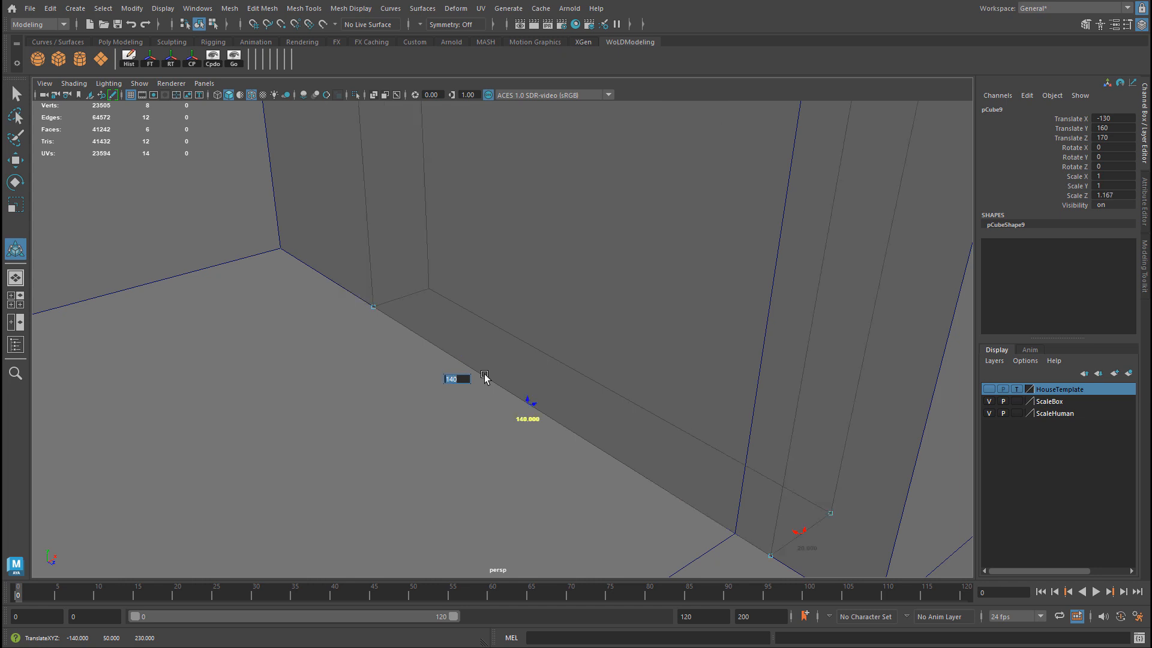
pyautogui.hotkey('ctrl', 'z')
pyautogui.keyDown('alt'); pyautogui.moveTo(484, 378); pyautogui.dragTo(518, 349, button='right'); pyautogui.keyUp('alt')
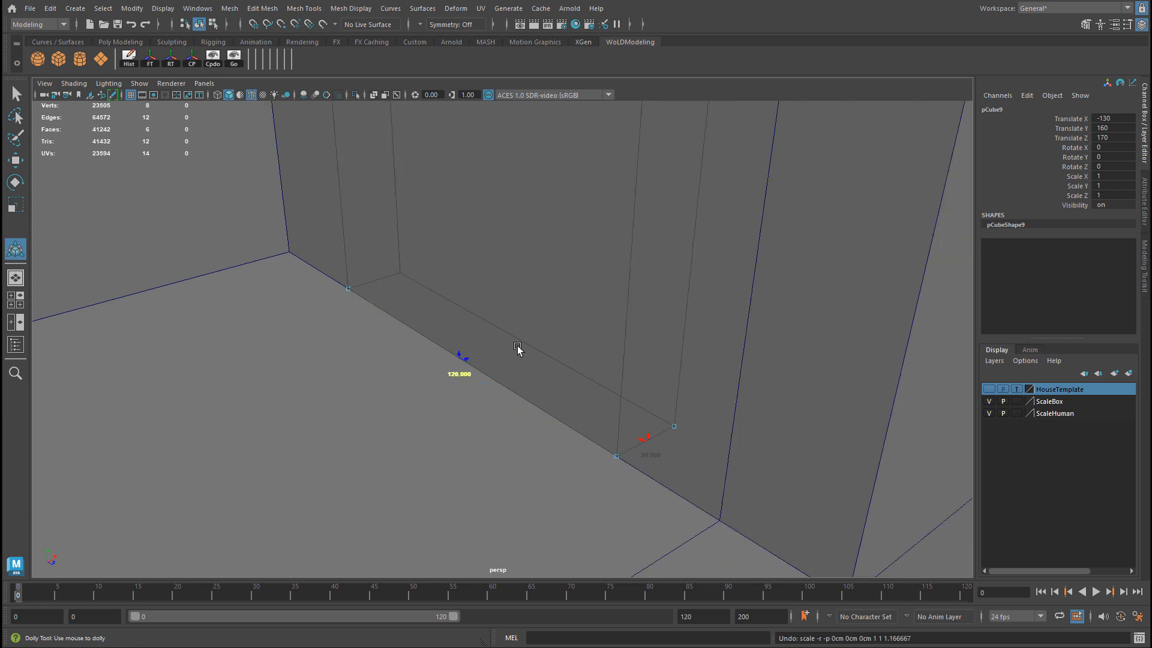
pyautogui.moveTo(486, 315)
pyautogui.keyDown('alt'); pyautogui.mouseDown()
pyautogui.moveTo(480, 278)
pyautogui.moveTo(476, 381)
pyautogui.moveTo(418, 286)
pyautogui.mouseUp(); pyautogui.keyUp('alt')
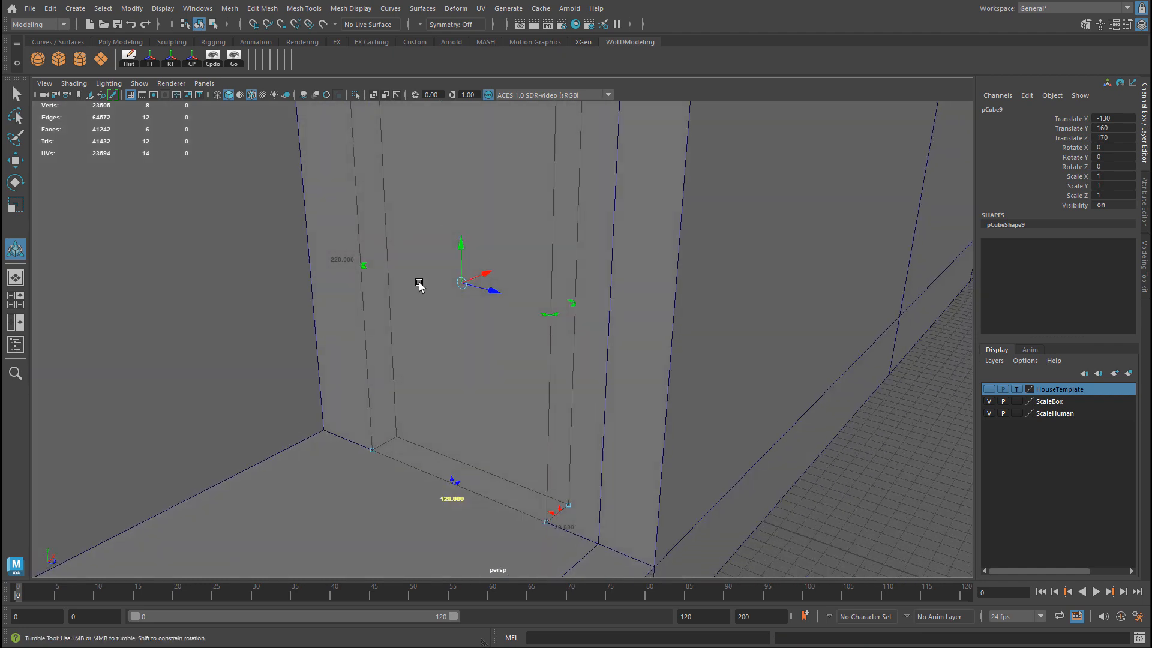
pyautogui.press('w')
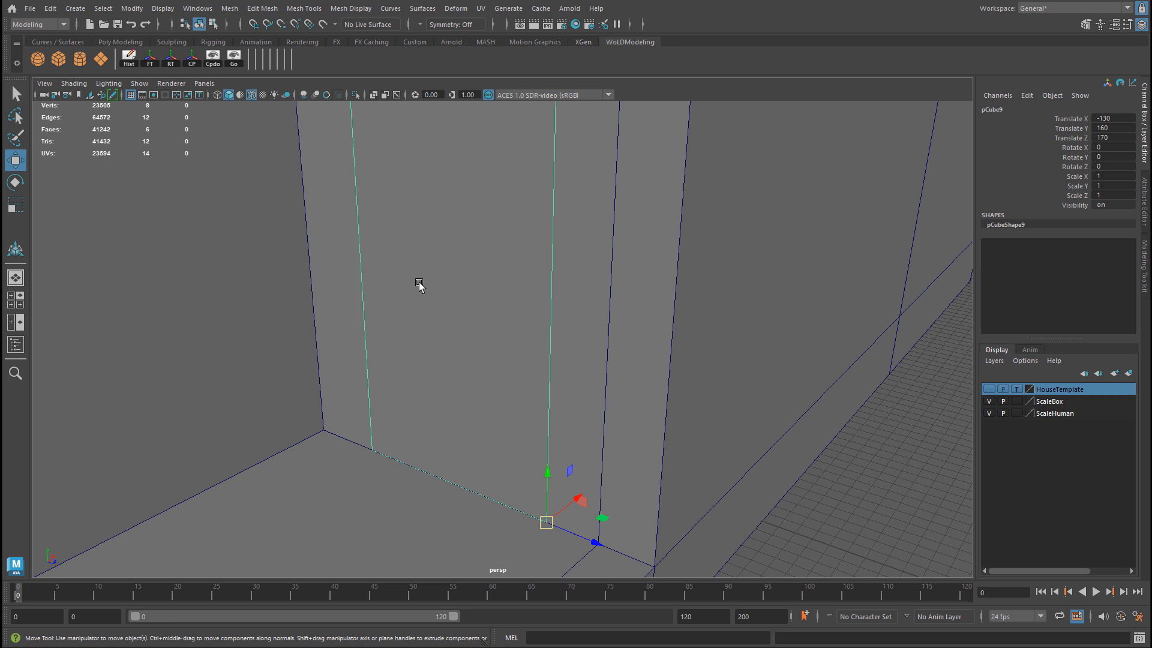
pyautogui.press('t')
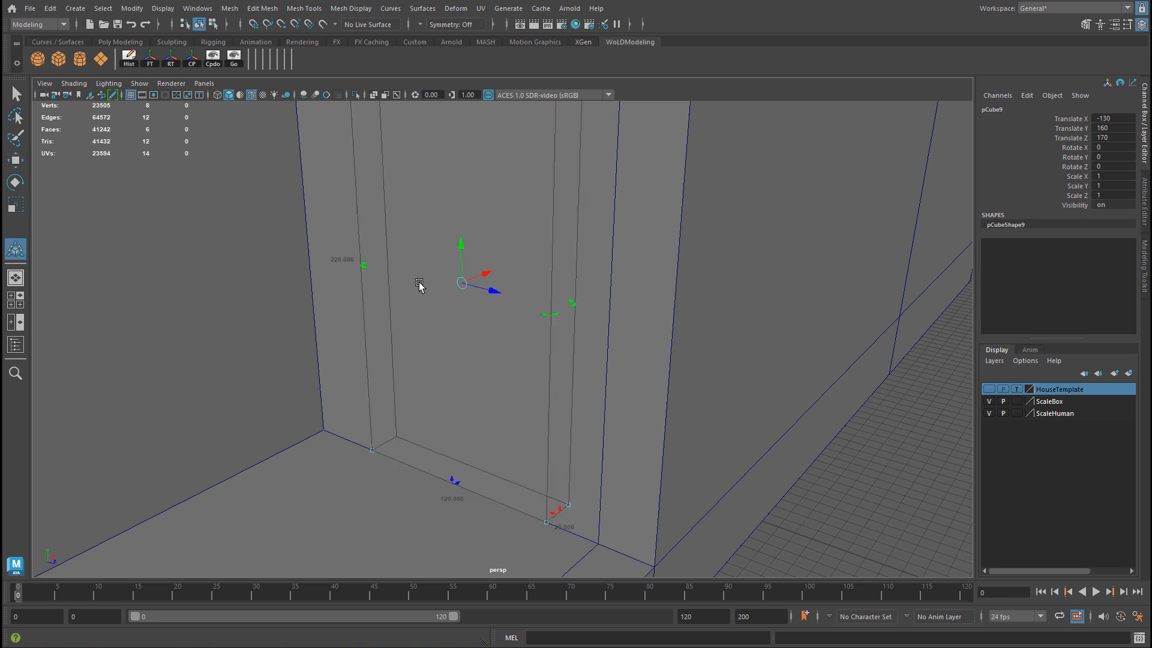
pyautogui.scroll(-3, 419, 285)
pyautogui.scroll(-2, 522, 257)
pyautogui.keyDown('alt'); pyautogui.moveTo(426, 237); pyautogui.dragTo(433, 276, button='middle'); pyautogui.keyUp('alt')
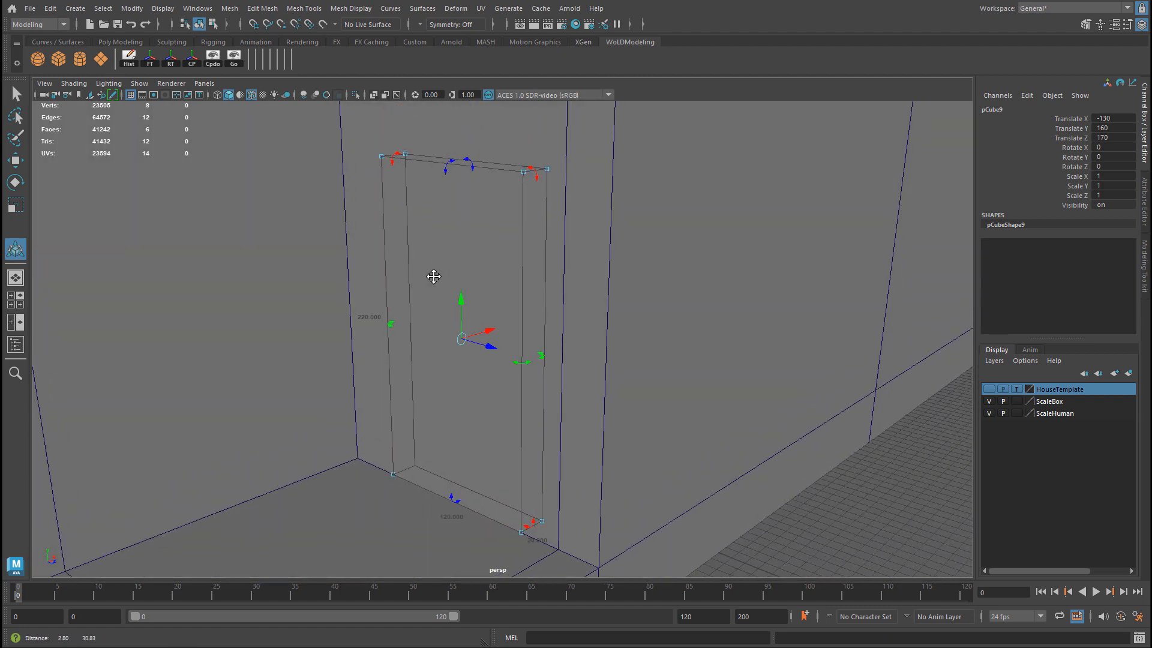
pyautogui.moveTo(432, 277)
pyautogui.keyDown('alt'); pyautogui.mouseDown()
pyautogui.moveTo(519, 279)
pyautogui.moveTo(381, 144)
pyautogui.mouseUp(); pyautogui.keyUp('alt')
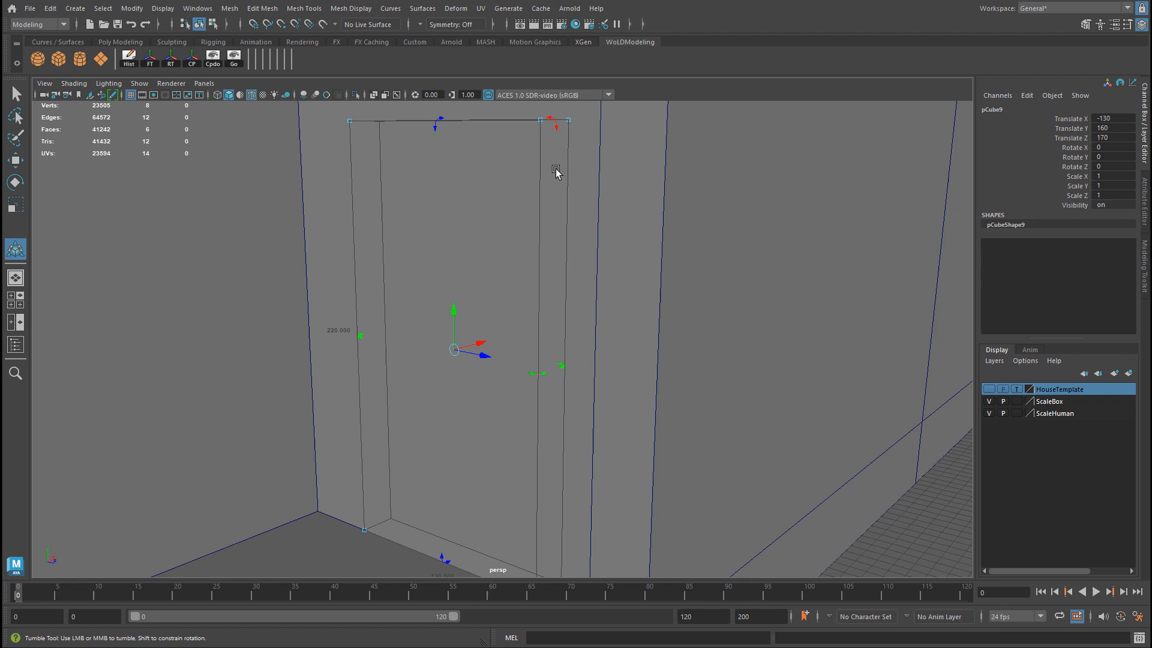
pyautogui.moveTo(555, 173)
pyautogui.keyDown('alt'); pyautogui.mouseDown()
pyautogui.moveTo(543, 188)
pyautogui.moveTo(573, 196)
pyautogui.moveTo(495, 161)
pyautogui.moveTo(415, 322)
pyautogui.moveTo(404, 311)
pyautogui.moveTo(466, 180)
pyautogui.moveTo(480, 162)
pyautogui.moveTo(414, 290)
pyautogui.moveTo(398, 424)
pyautogui.moveTo(403, 363)
pyautogui.mouseUp(); pyautogui.keyUp('alt')
pyautogui.hotkey('ctrl', 'z')
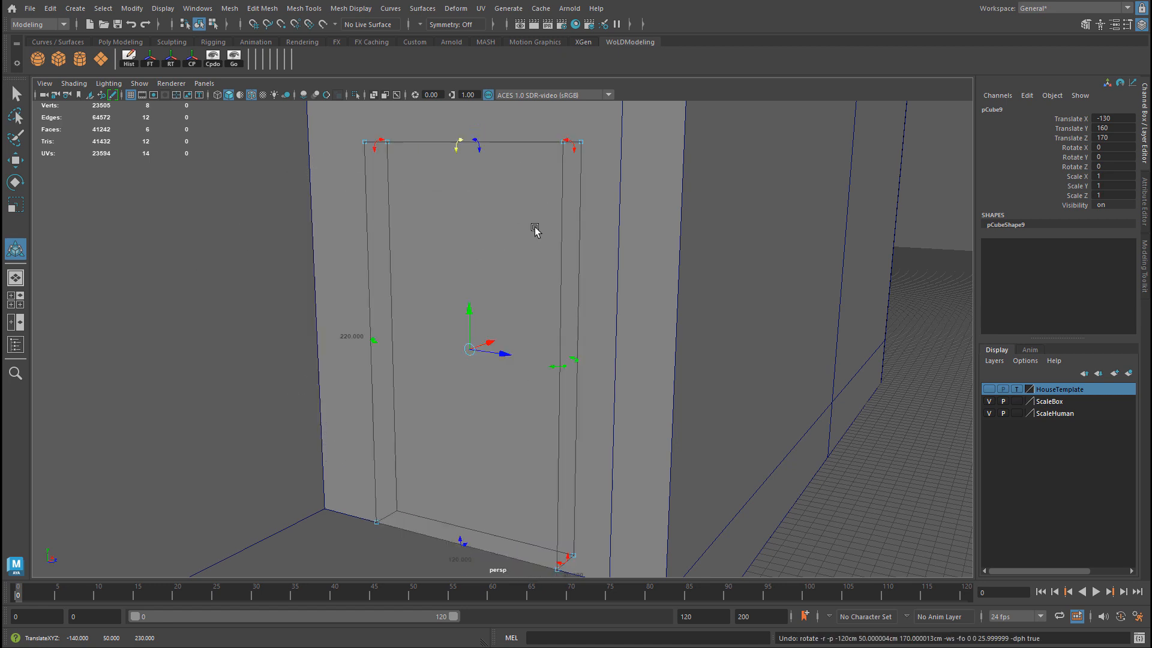
pyautogui.hotkey('ctrl', 'z')
pyautogui.keyDown('alt'); pyautogui.moveTo(527, 362); pyautogui.dragTo(528, 174); pyautogui.keyUp('alt')
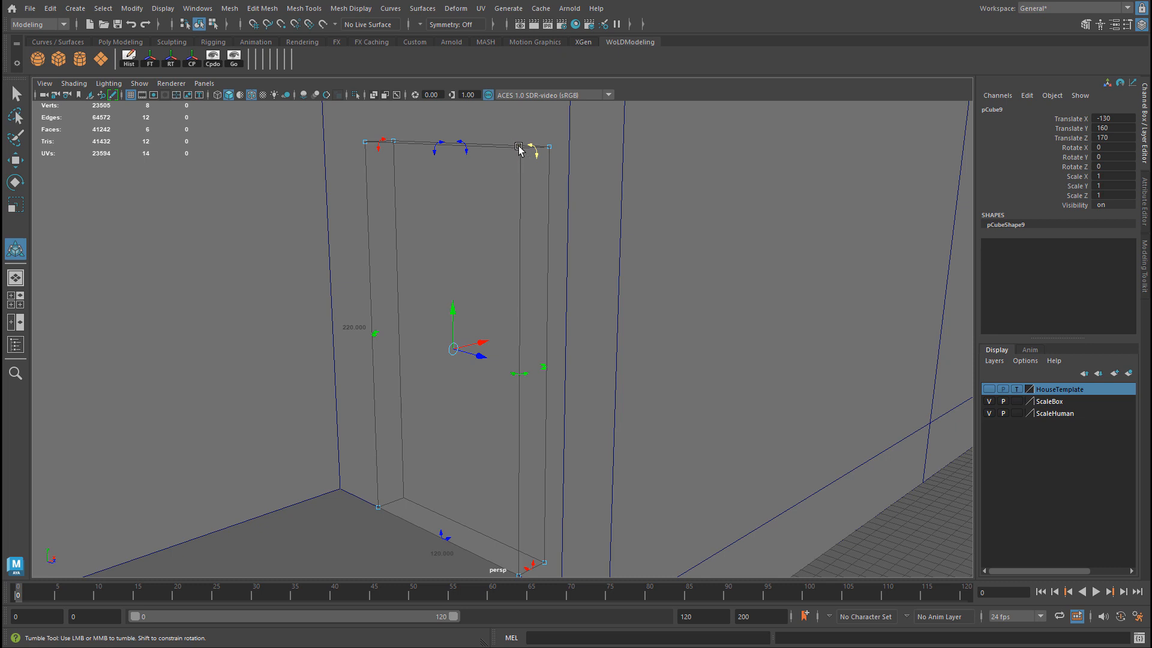
pyautogui.moveTo(519, 147)
pyautogui.mouseDown()
pyautogui.moveTo(429, 149)
pyautogui.moveTo(602, 175)
pyautogui.moveTo(458, 149)
pyautogui.mouseUp()
pyautogui.moveTo(534, 146); pyautogui.dragTo(697, 164)
pyautogui.hotkey('ctrl', 'z')
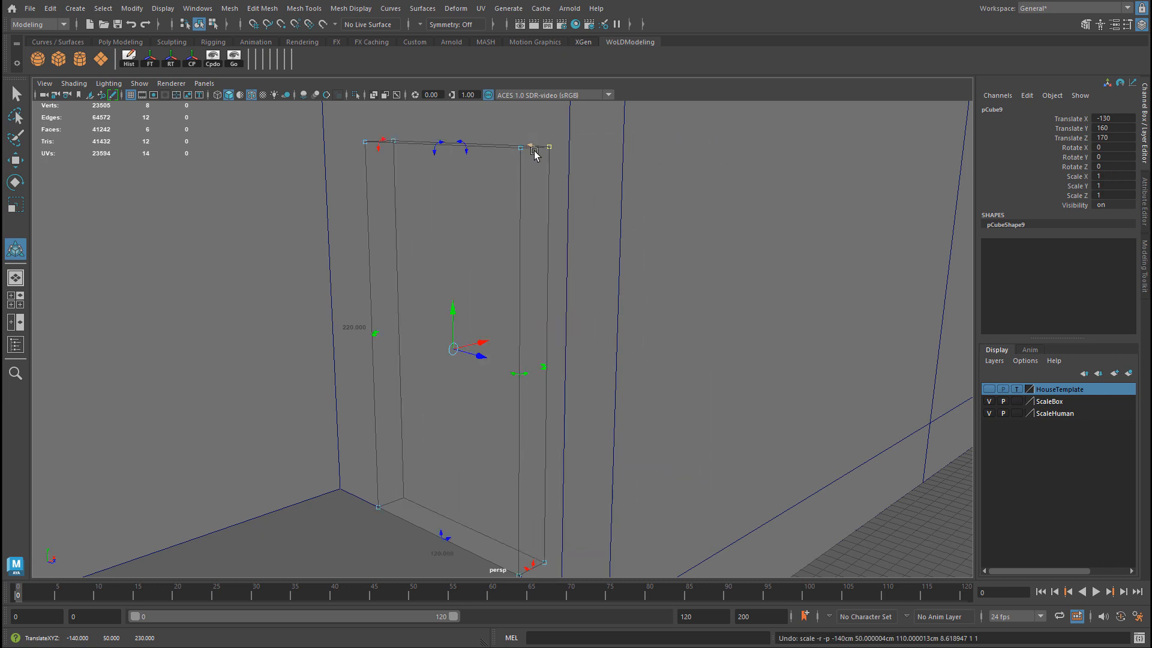
pyautogui.moveTo(562, 423)
pyautogui.keyDown('alt'); pyautogui.mouseDown()
pyautogui.moveTo(565, 322)
pyautogui.moveTo(557, 336)
pyautogui.mouseUp(); pyautogui.keyUp('alt')
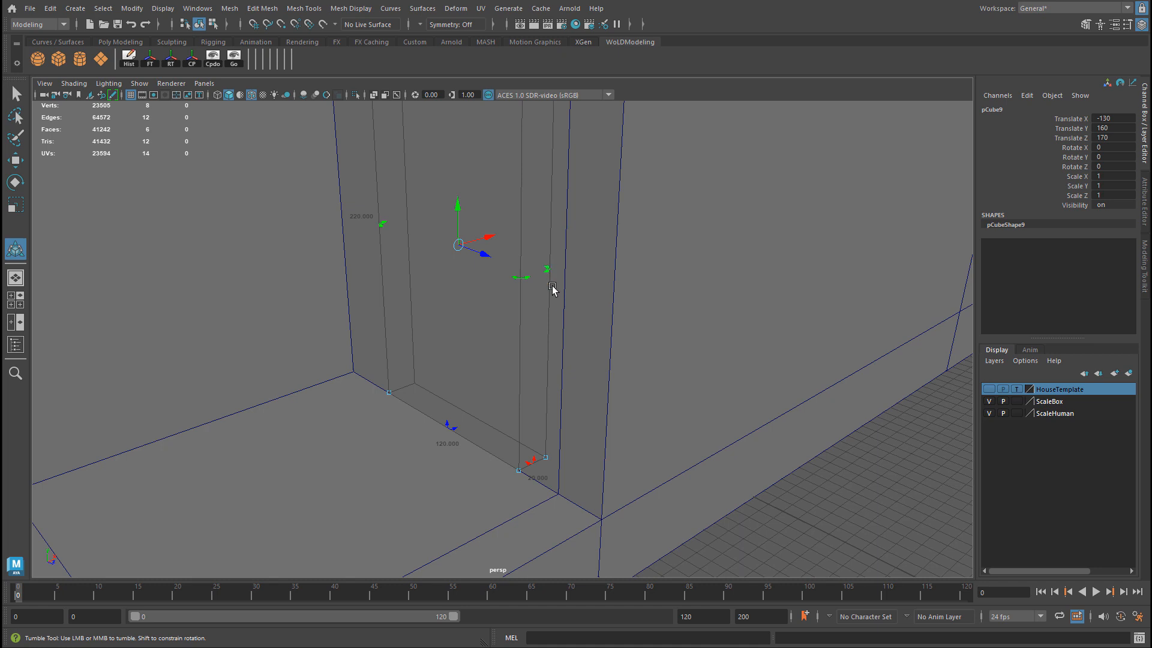
pyautogui.moveTo(486, 238)
pyautogui.mouseDown()
pyautogui.moveTo(518, 227)
pyautogui.moveTo(445, 249)
pyautogui.mouseUp()
pyautogui.hotkey('ctrl', 'z')
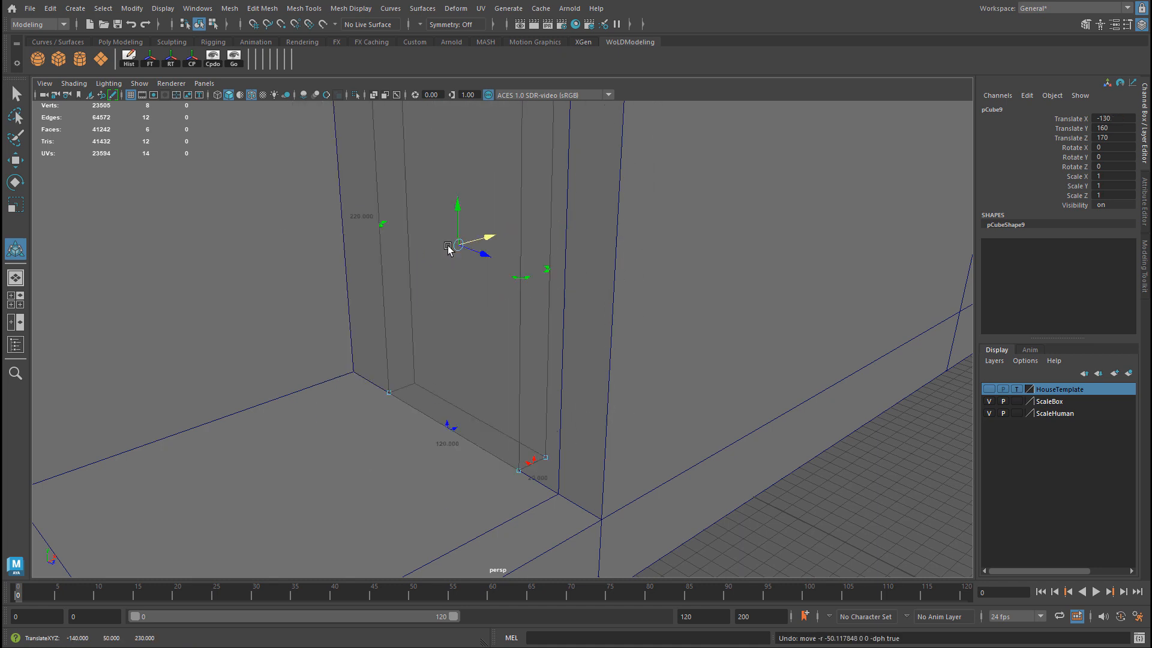
# Step: Navigate to the front of the house, select step box pCube3 and show its 250×15×30 editor
pyautogui.press('w')
pyautogui.keyDown('alt'); pyautogui.moveTo(599, 311); pyautogui.dragTo(393, 290); pyautogui.keyUp('alt')
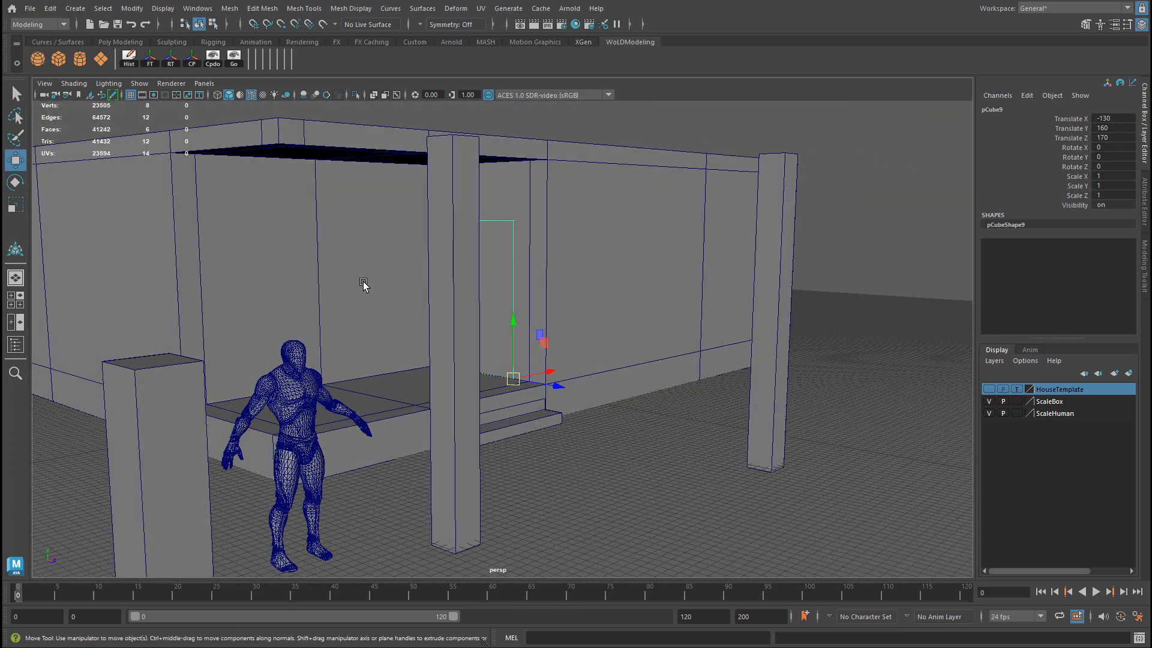
pyautogui.keyDown('alt'); pyautogui.moveTo(393, 291); pyautogui.dragTo(391, 284); pyautogui.keyUp('alt')
pyautogui.keyDown('alt'); pyautogui.moveTo(427, 385); pyautogui.dragTo(404, 331); pyautogui.keyUp('alt')
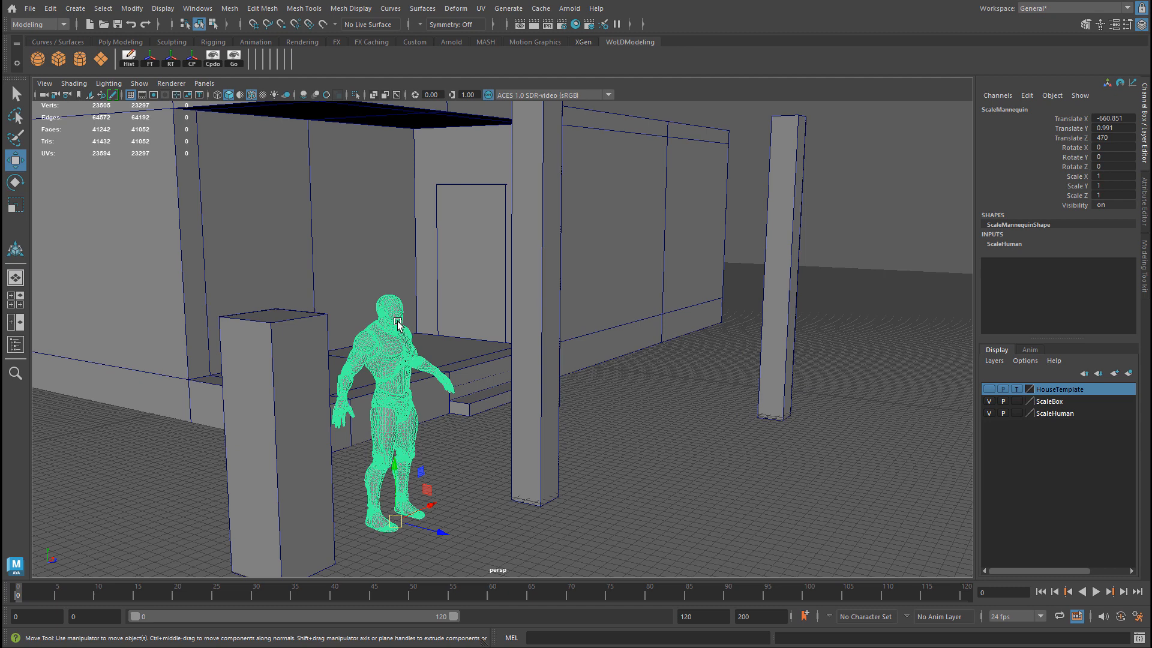
pyautogui.click(396, 325)
pyautogui.click(502, 395)
pyautogui.press('f')
pyautogui.press('t')
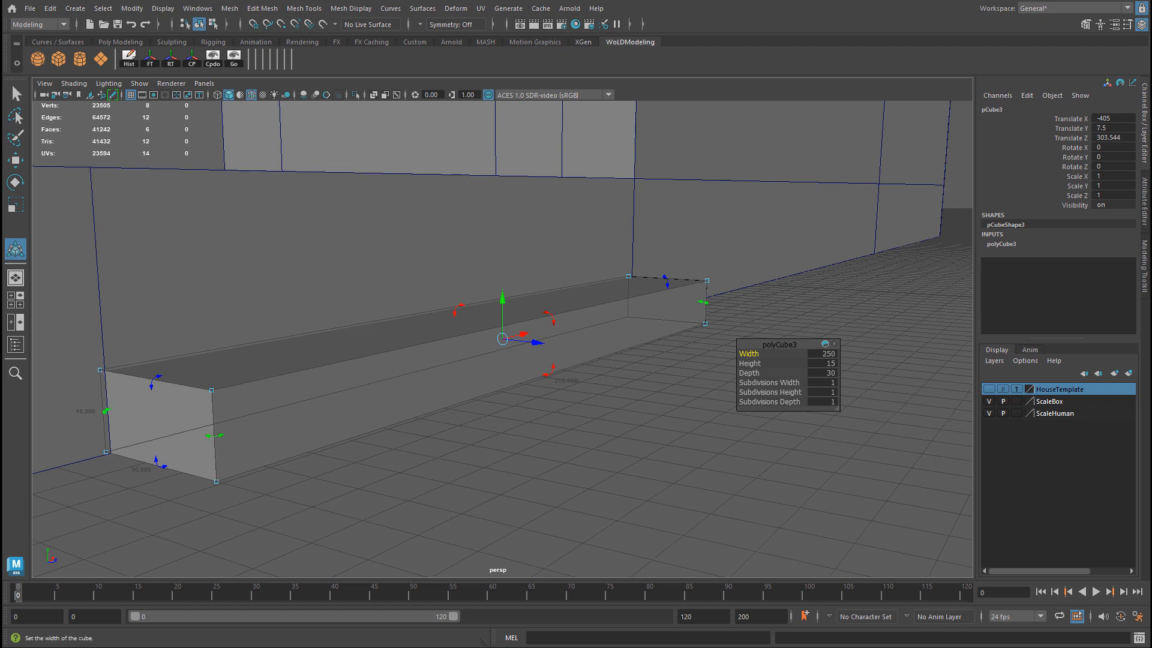
# Step: Show the Modify > Transformation Tools list for the selected step box
pyautogui.click(131, 8)
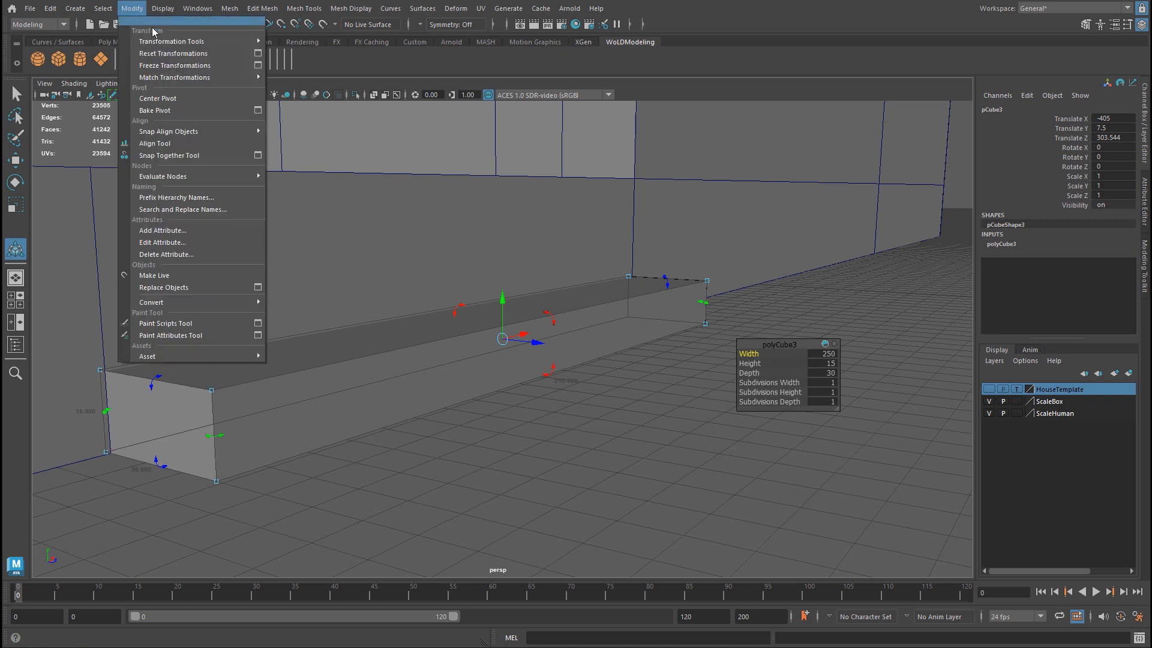